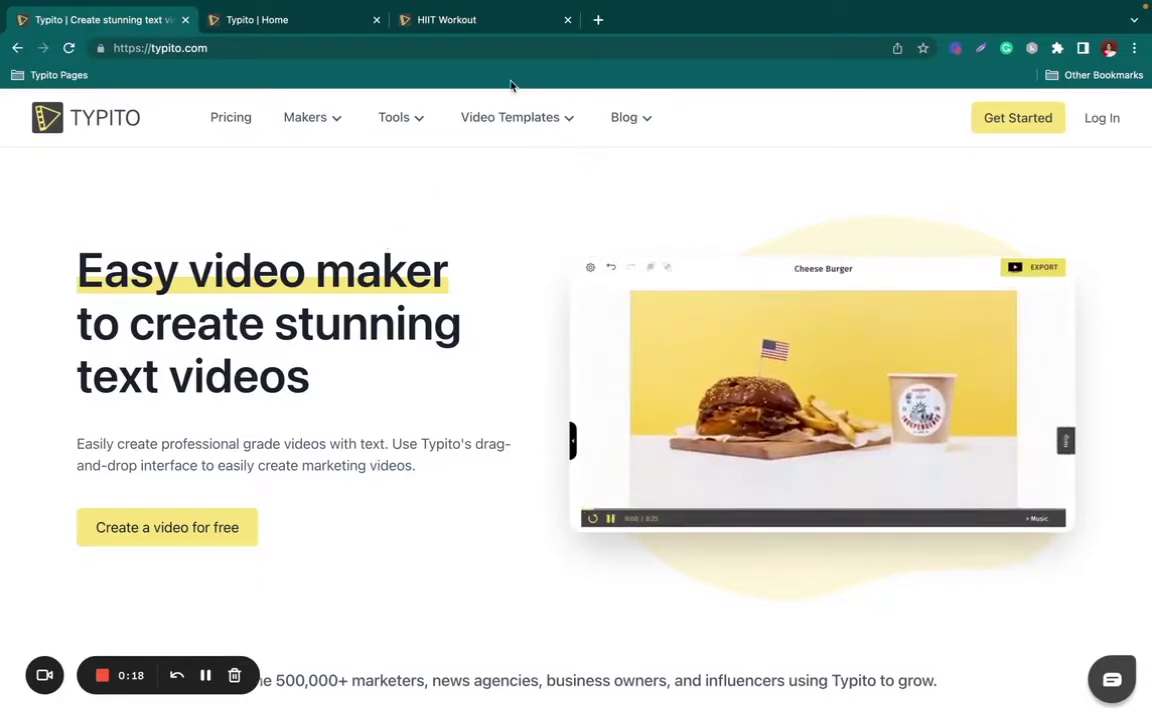
- In the HIIT Workout project, bring up the full Timers gallery from Elements
{"action": "left_click", "coordinate": [463, 28]}
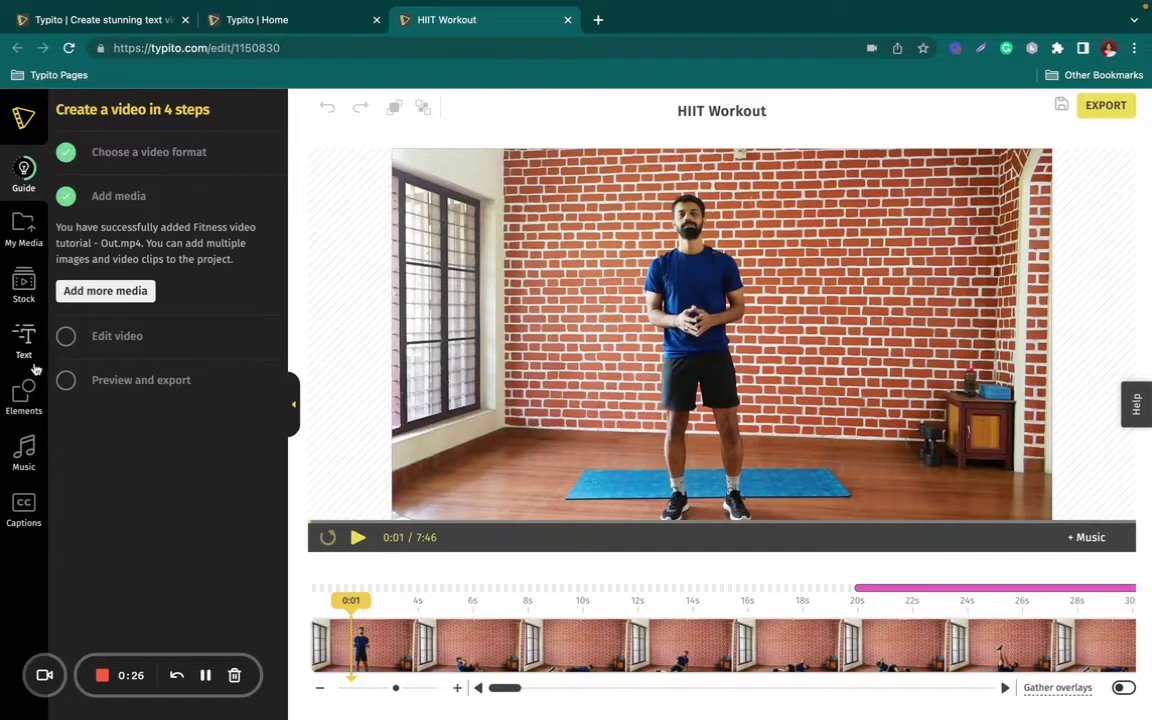
{"action": "left_click", "coordinate": [21, 394]}
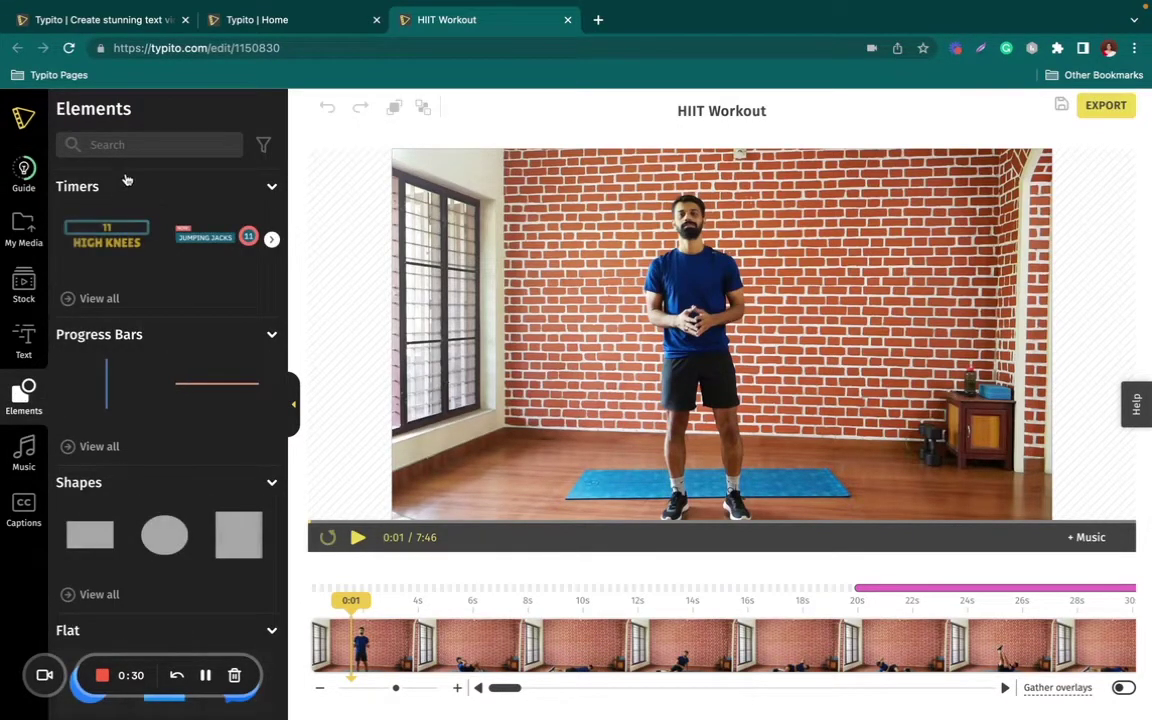
{"action": "left_click", "coordinate": [105, 298]}
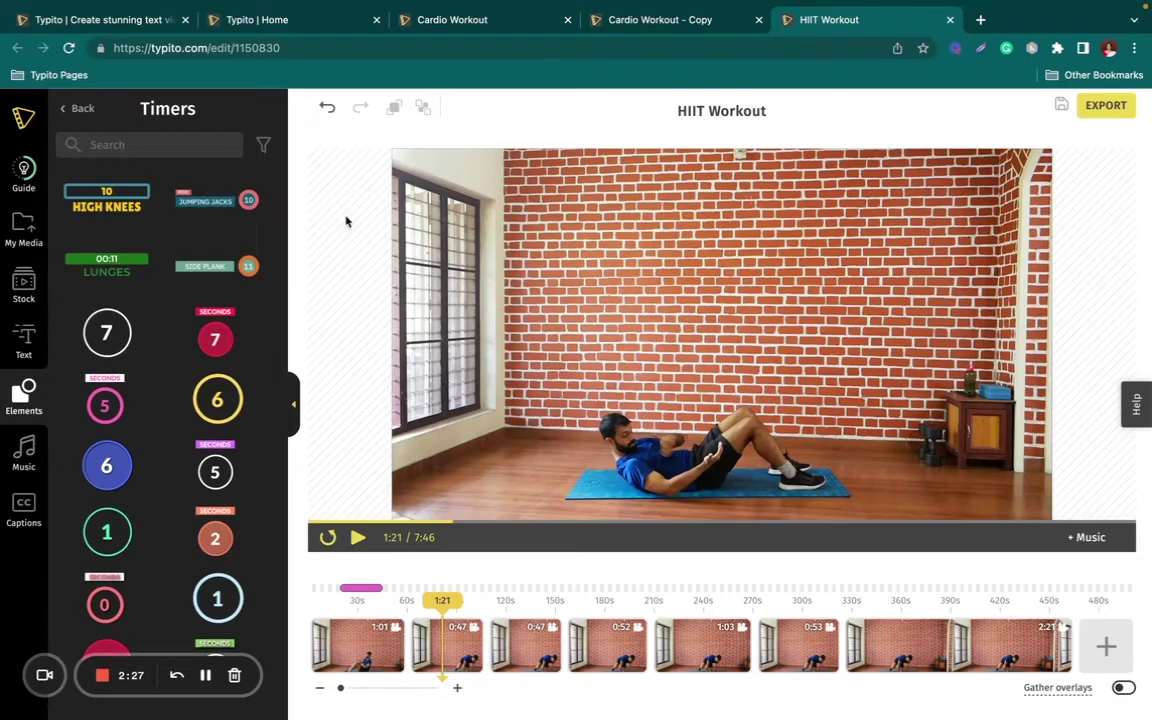
- Add the Jumping Jacks 10-second countdown timer and move it to the video's top-left corner
{"action": "left_click", "coordinate": [248, 198]}
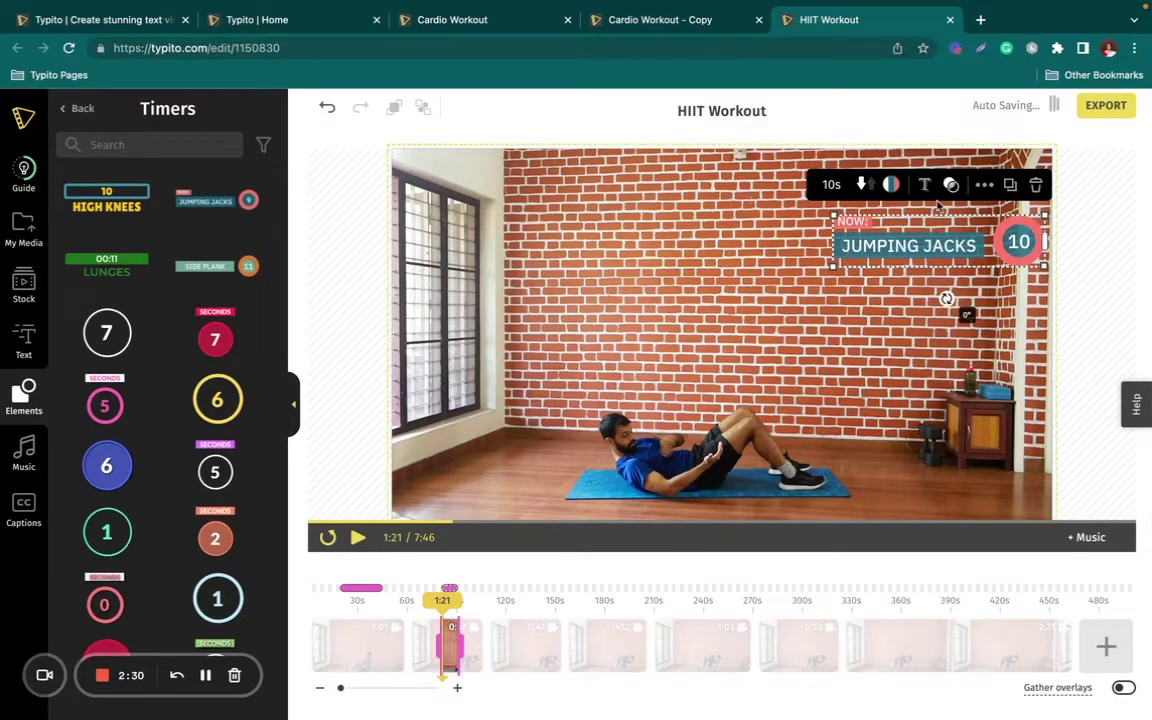
{"action": "left_click_drag", "start_coordinate": [922, 206], "coordinate": [498, 158]}
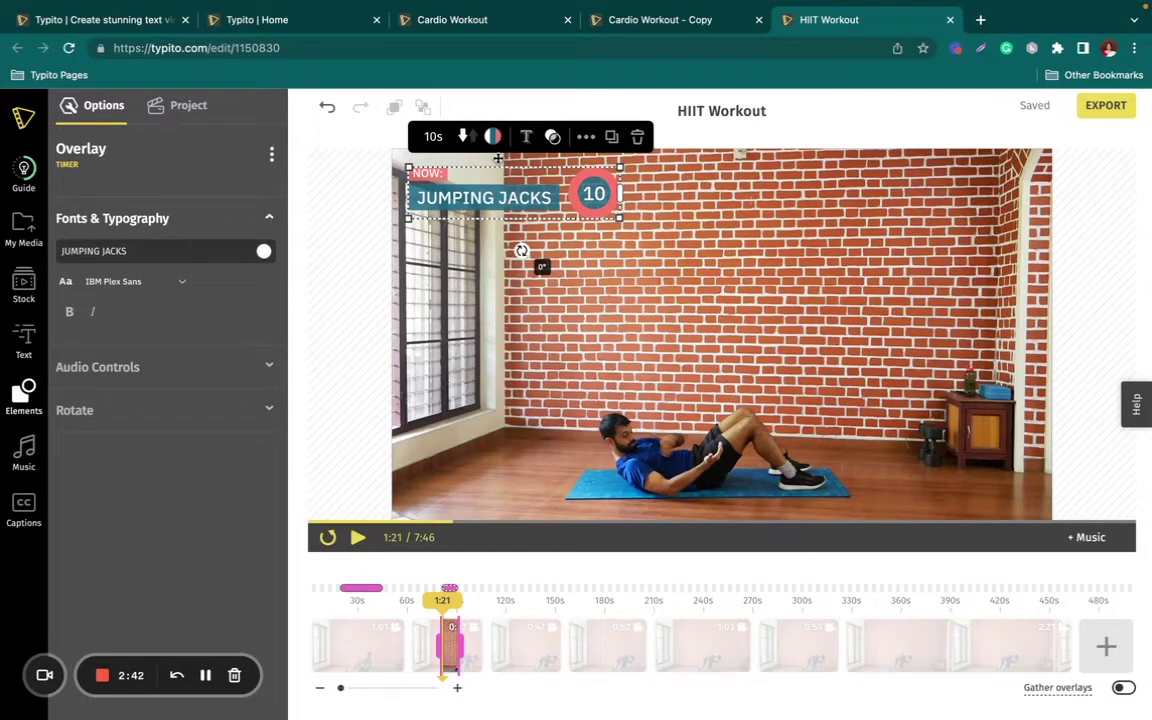
{"action": "left_click", "coordinate": [498, 158]}
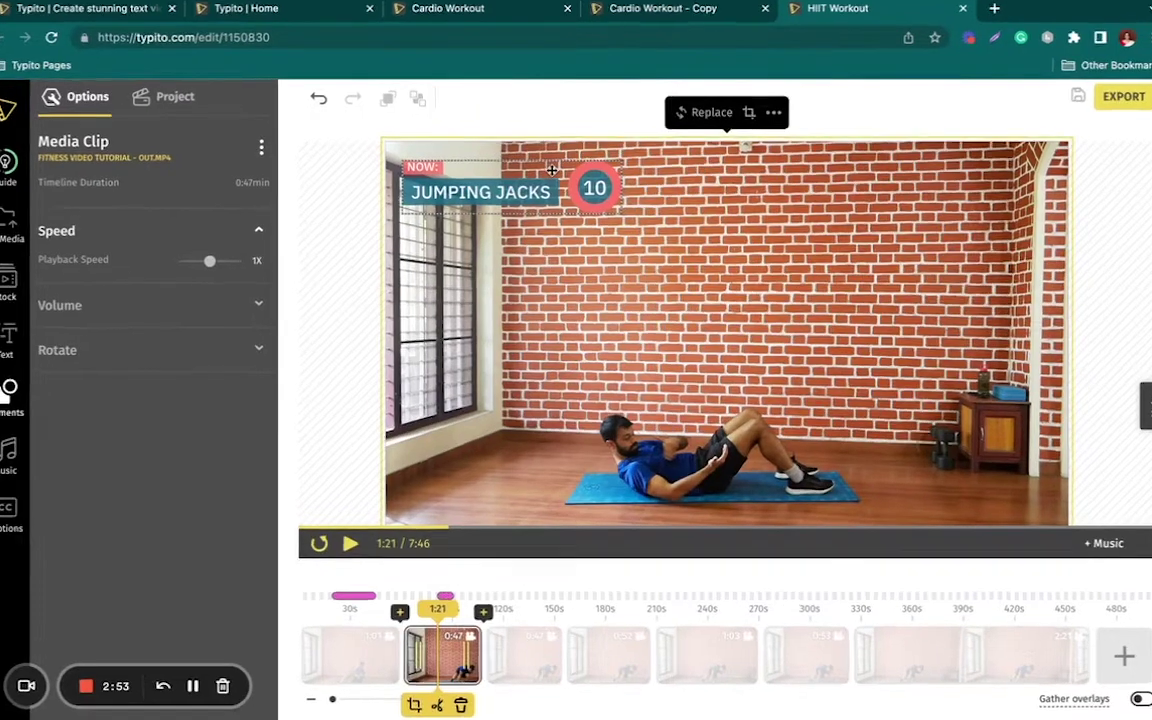
{"action": "left_click", "coordinate": [553, 177]}
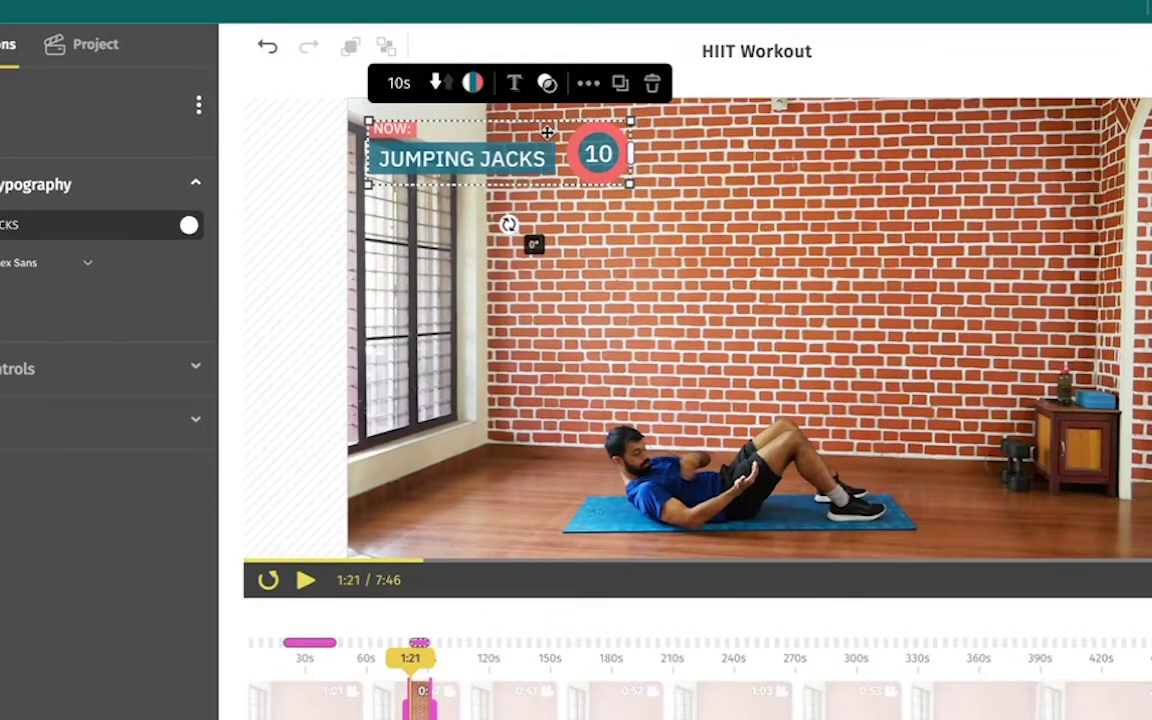
- Colour the timer's ring and NOW label with the custom orange FD6426
{"action": "left_click", "coordinate": [476, 90]}
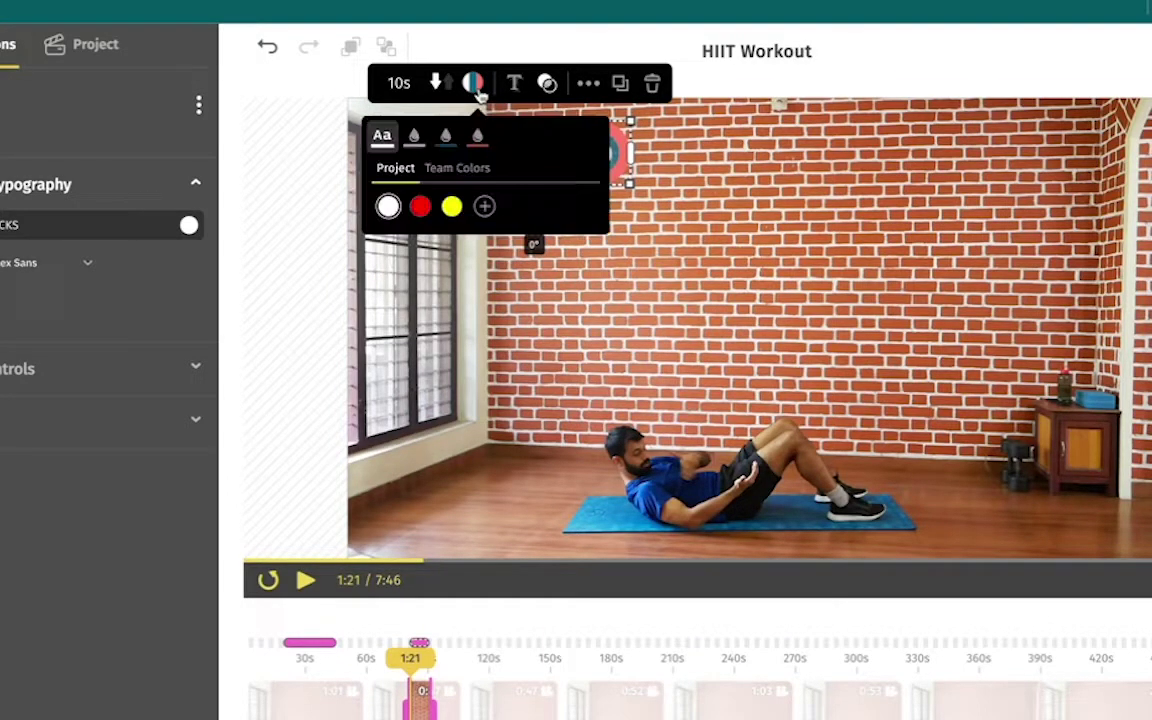
{"action": "left_click", "coordinate": [480, 136]}
{"action": "left_click", "coordinate": [516, 206]}
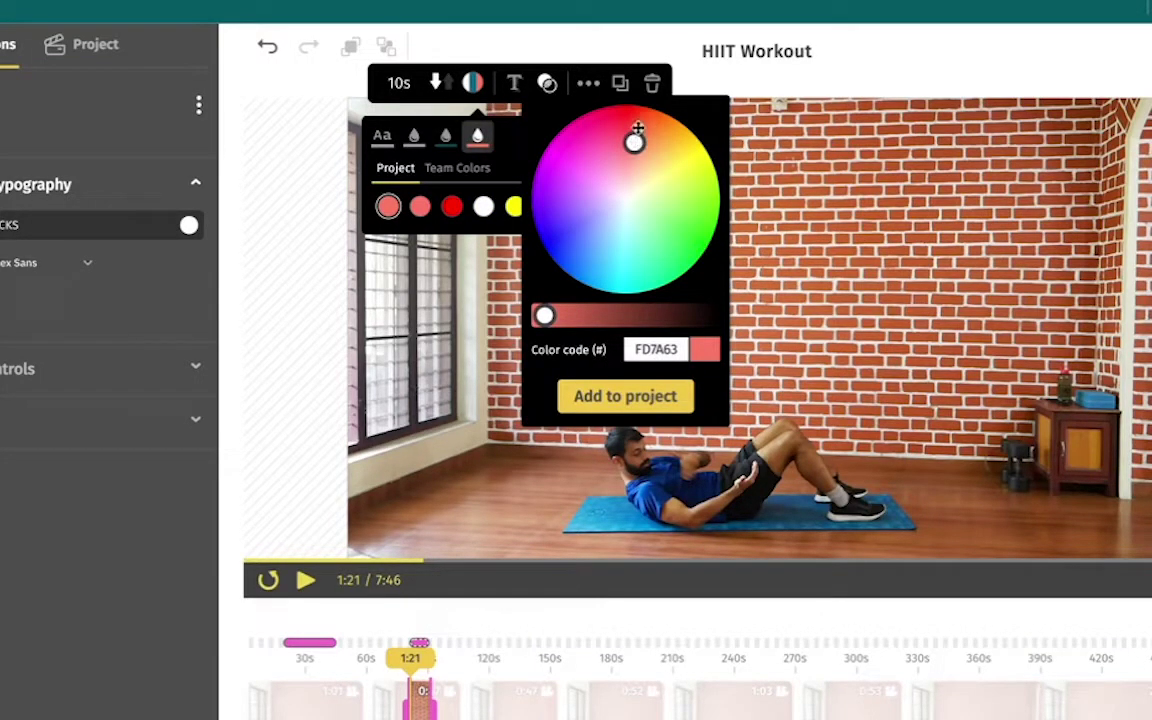
{"action": "mouse_move", "coordinate": [637, 130]}
{"action": "left_mouse_down"}
{"action": "mouse_move", "coordinate": [638, 100]}
{"action": "mouse_move", "coordinate": [641, 128]}
{"action": "mouse_move", "coordinate": [649, 122]}
{"action": "left_mouse_up"}
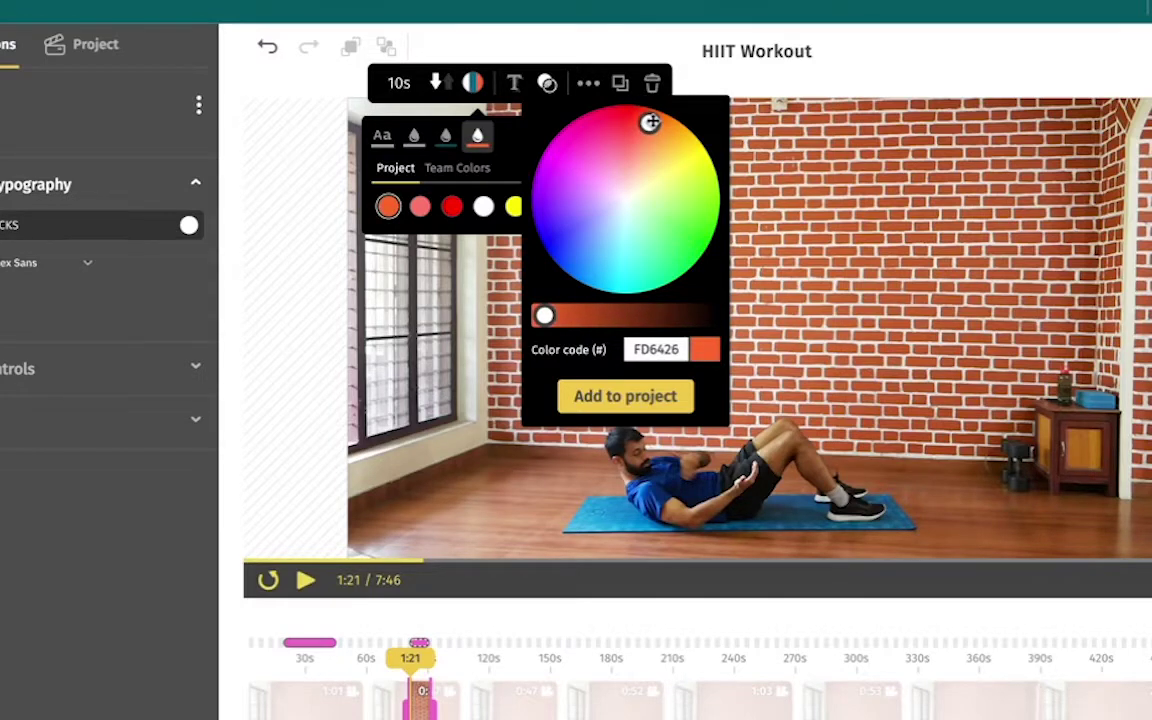
{"action": "left_click", "coordinate": [797, 177]}
- Raise the Jumping Jacks timer's opacity from 85% to 100%
{"action": "left_click", "coordinate": [579, 163]}
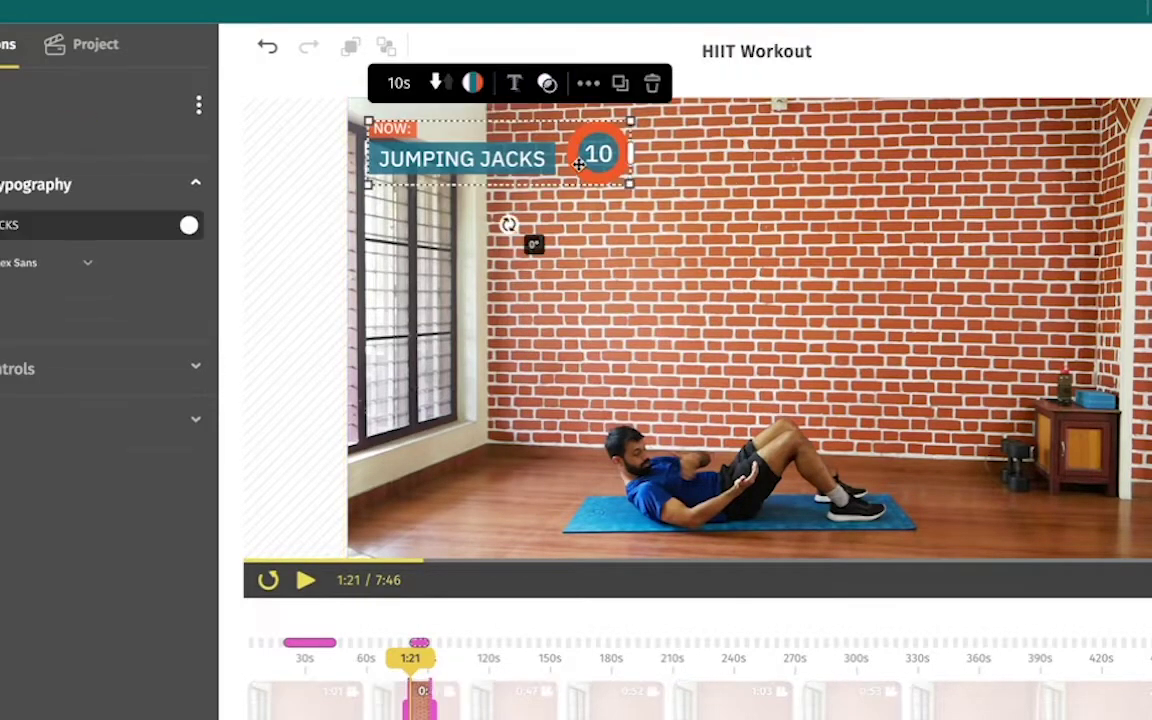
{"action": "left_click", "coordinate": [547, 83]}
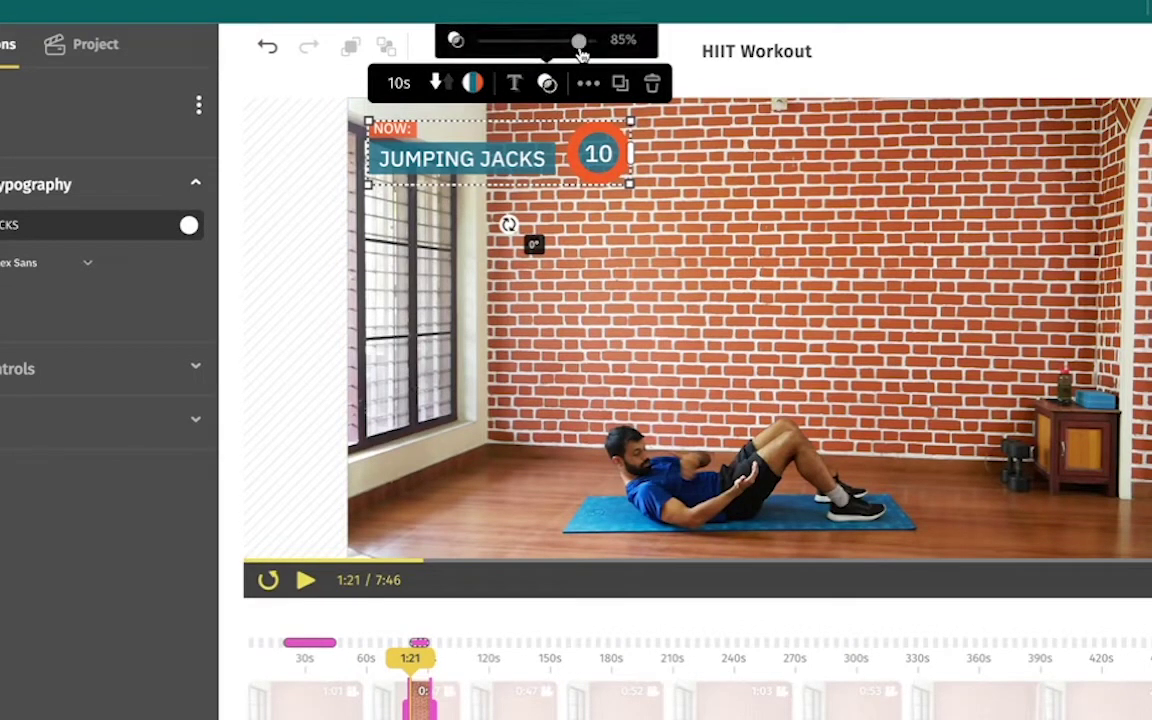
{"action": "left_click_drag", "start_coordinate": [579, 42], "coordinate": [597, 42]}
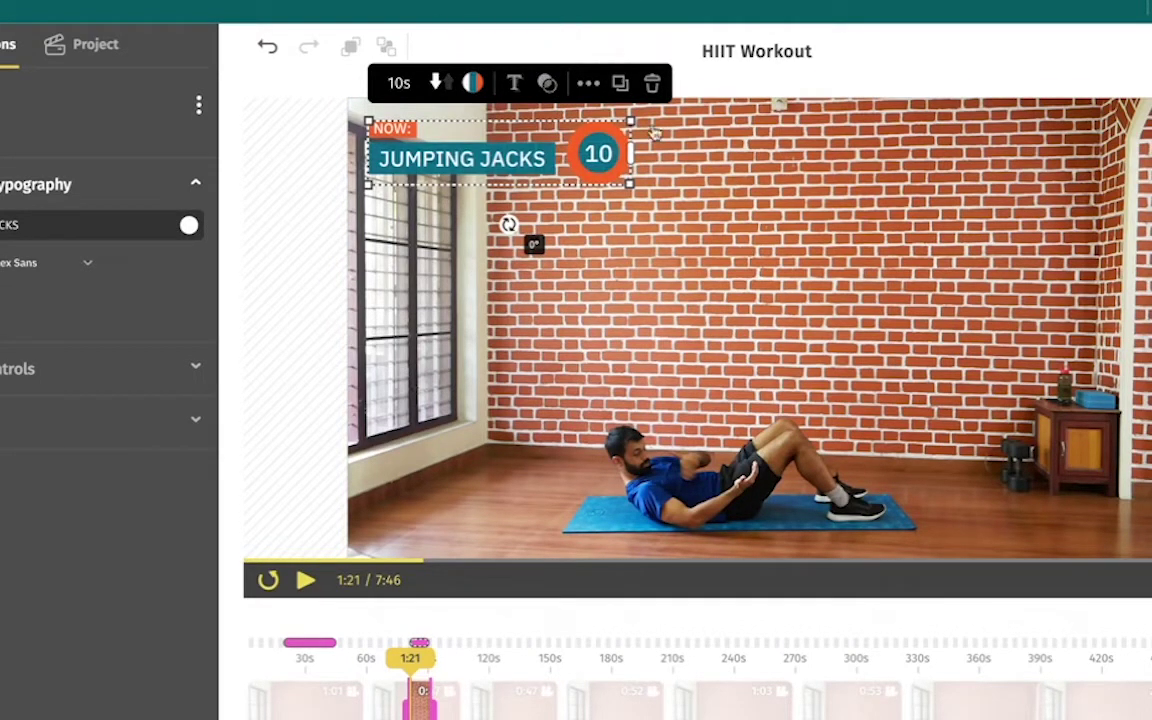
{"action": "left_click", "coordinate": [712, 278]}
{"action": "left_click", "coordinate": [552, 153]}
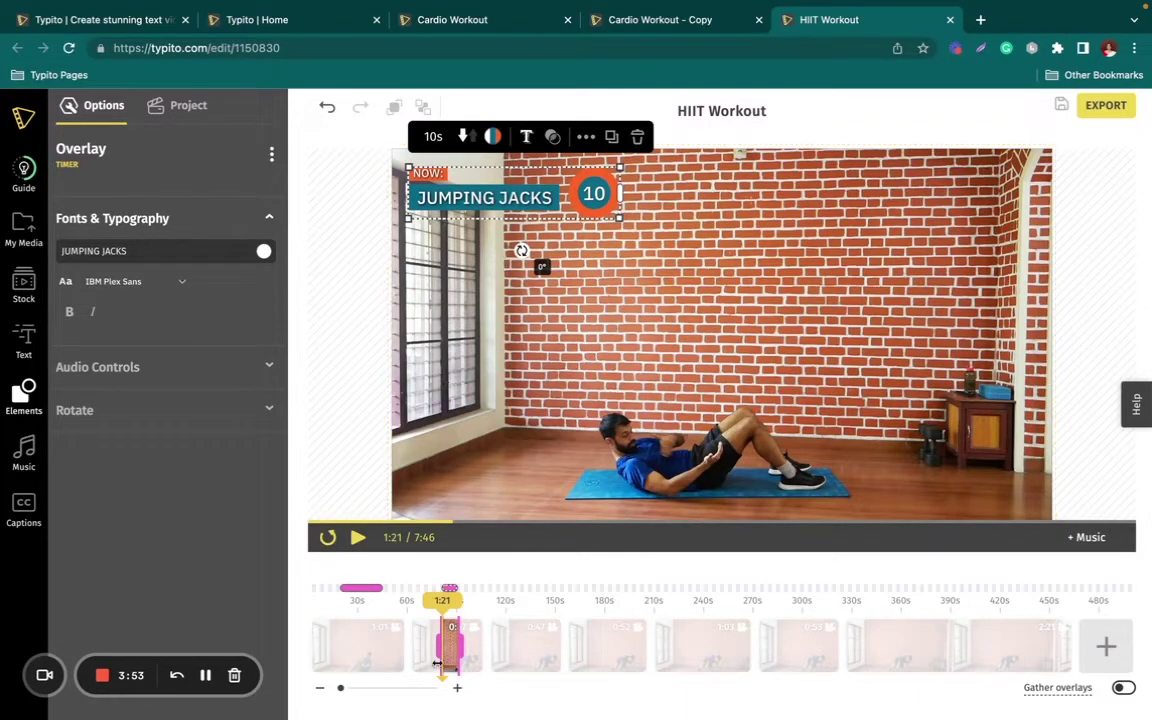
- Lengthen the Jumping Jacks timer to a 45-second duration so it counts down from 45
{"action": "left_click", "coordinate": [500, 230]}
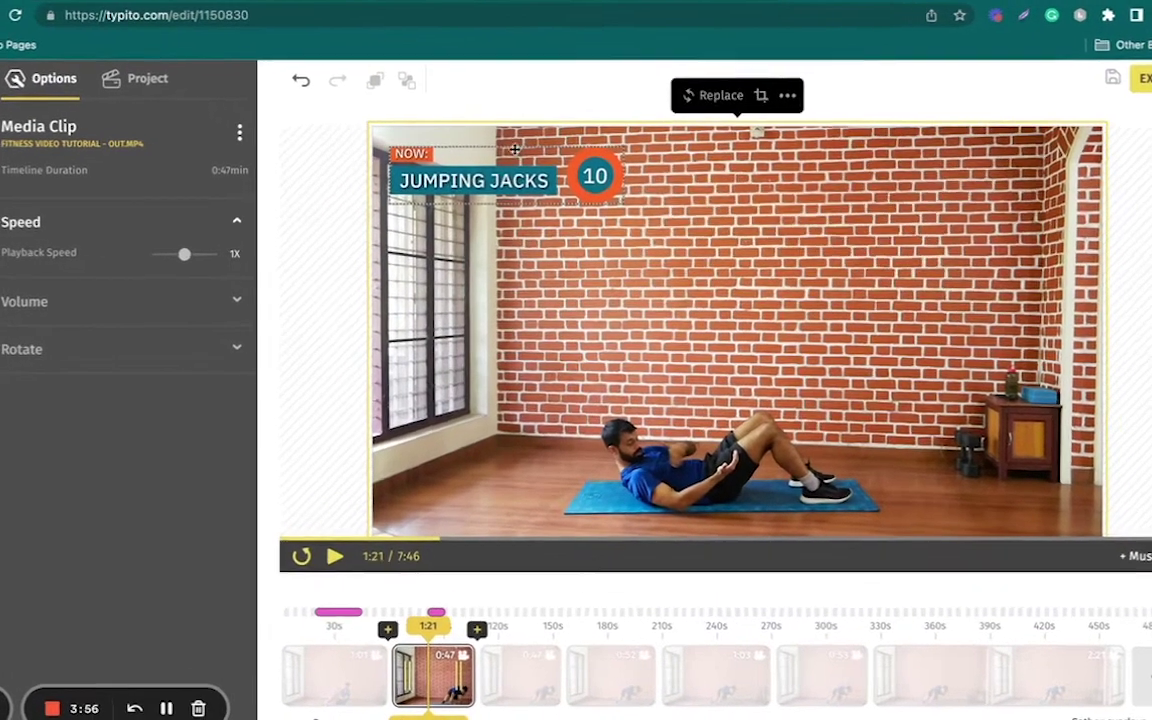
{"action": "left_click", "coordinate": [500, 177]}
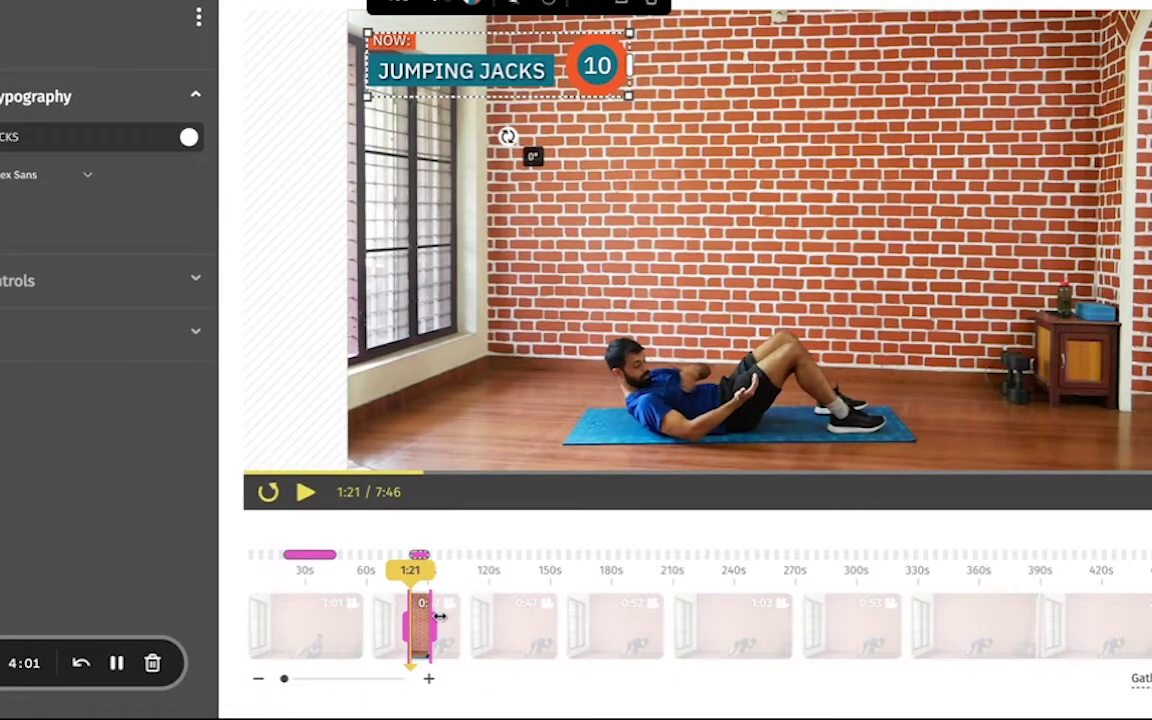
{"action": "left_click_drag", "start_coordinate": [439, 617], "coordinate": [385, 631]}
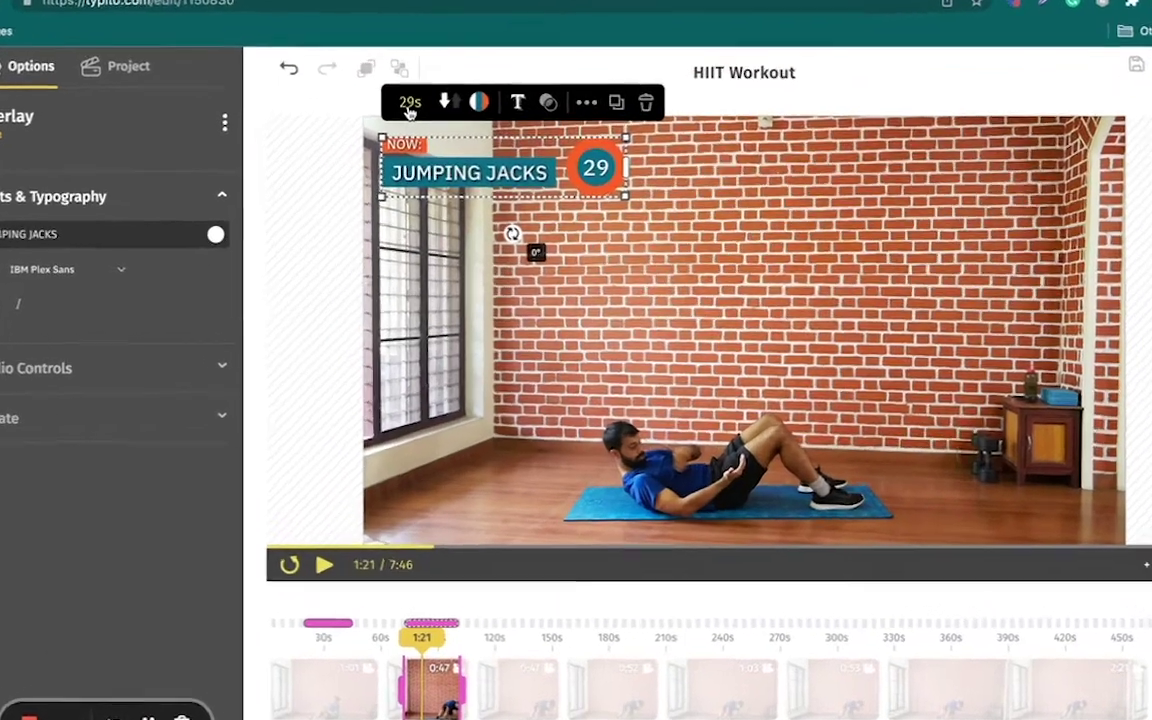
{"action": "left_click", "coordinate": [431, 140]}
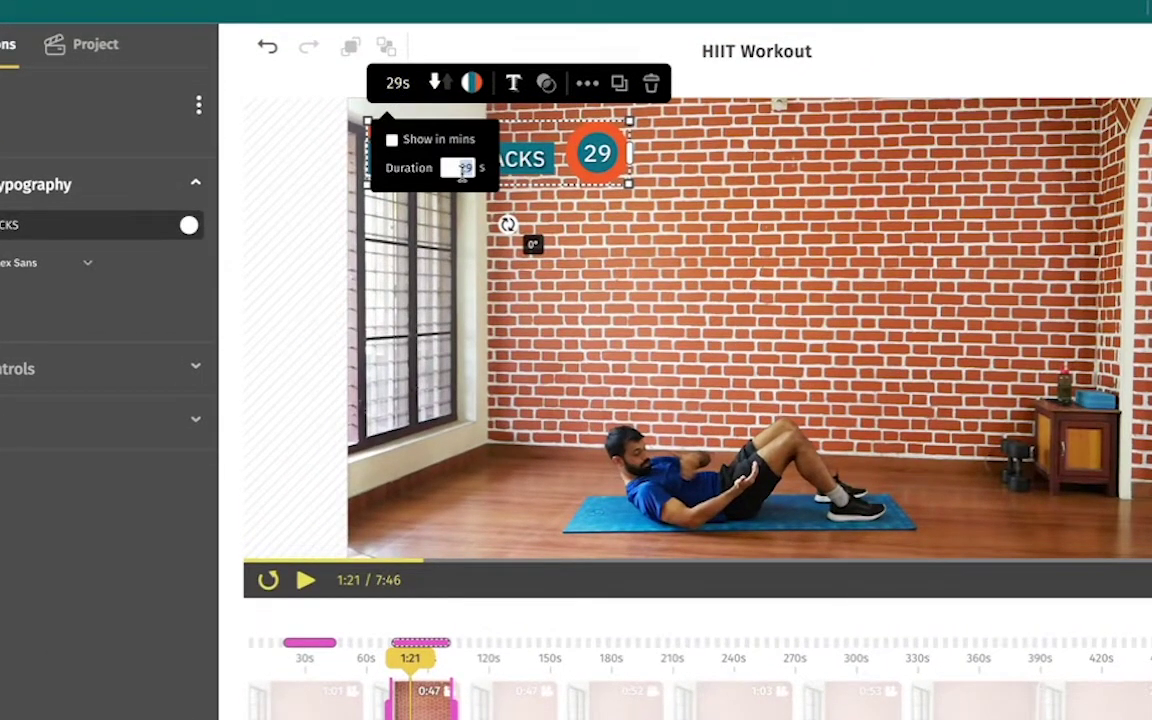
{"action": "type", "text": "45"}
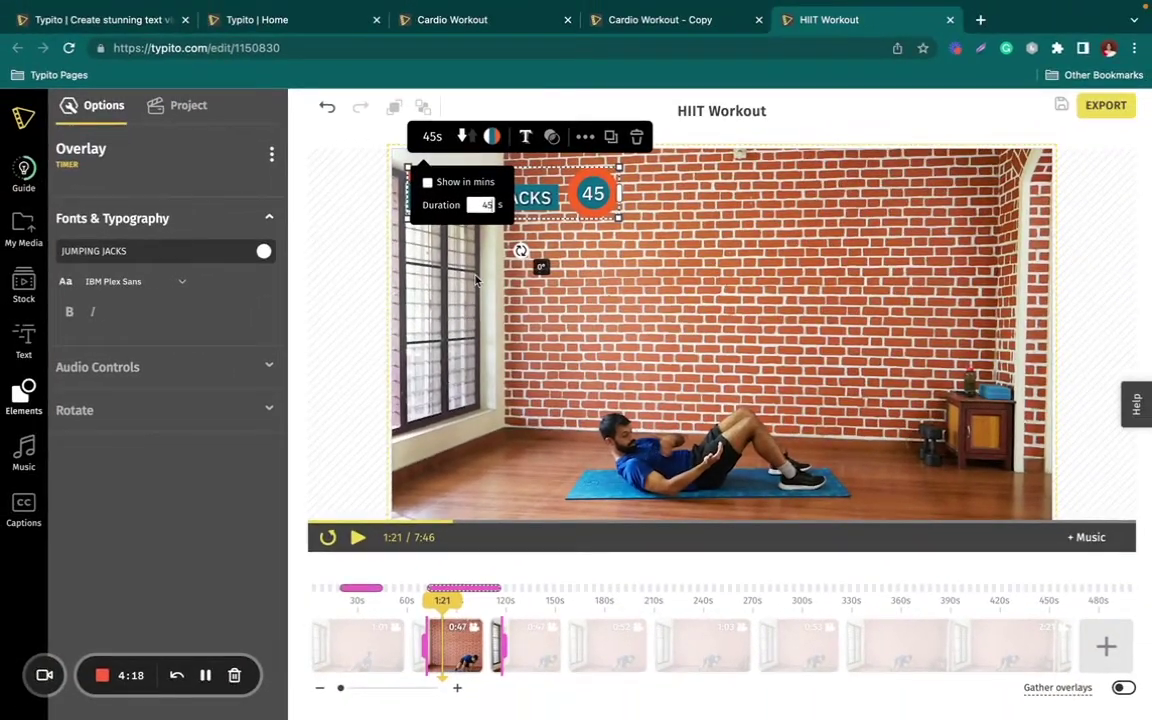
{"action": "left_click", "coordinate": [477, 282]}
{"action": "left_click_drag", "start_coordinate": [340, 688], "coordinate": [350, 689]}
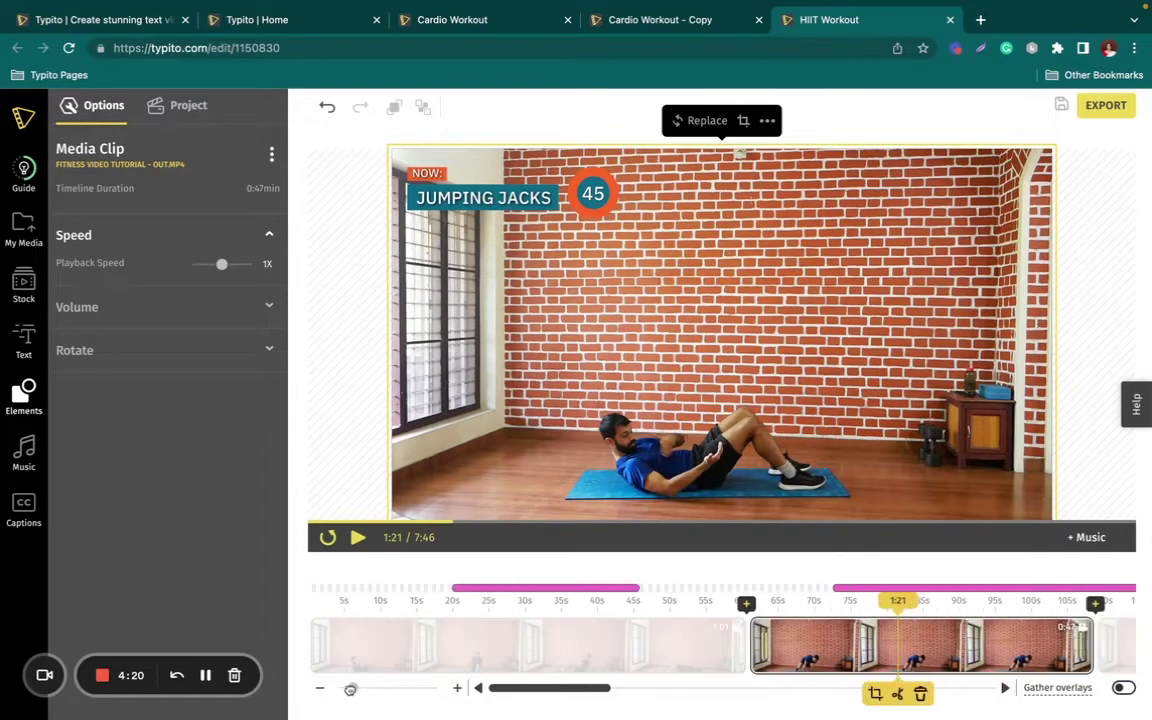
- Slide the timer's bar left to start with the workout clip and reveal its audio duration setting
{"action": "scroll", "coordinate": [835, 640], "scroll_direction": "right", "scroll_amount": 8}
{"action": "scroll", "coordinate": [835, 640], "scroll_direction": "left", "scroll_amount": 4}
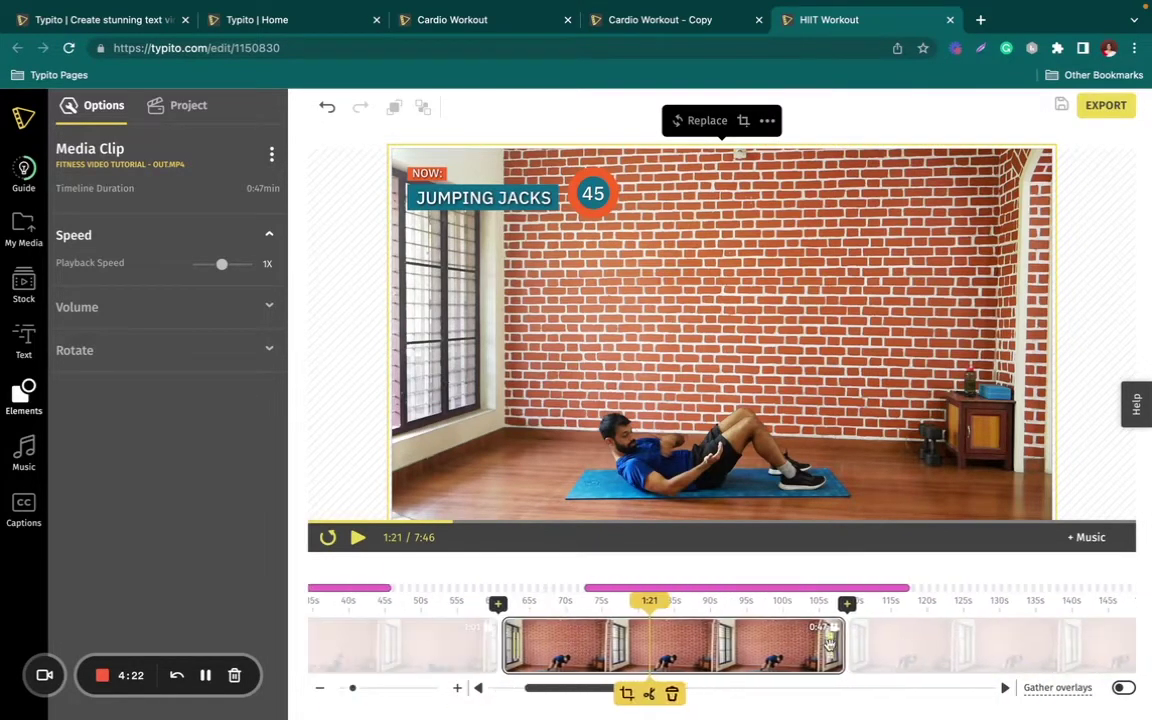
{"action": "left_click", "coordinate": [682, 588]}
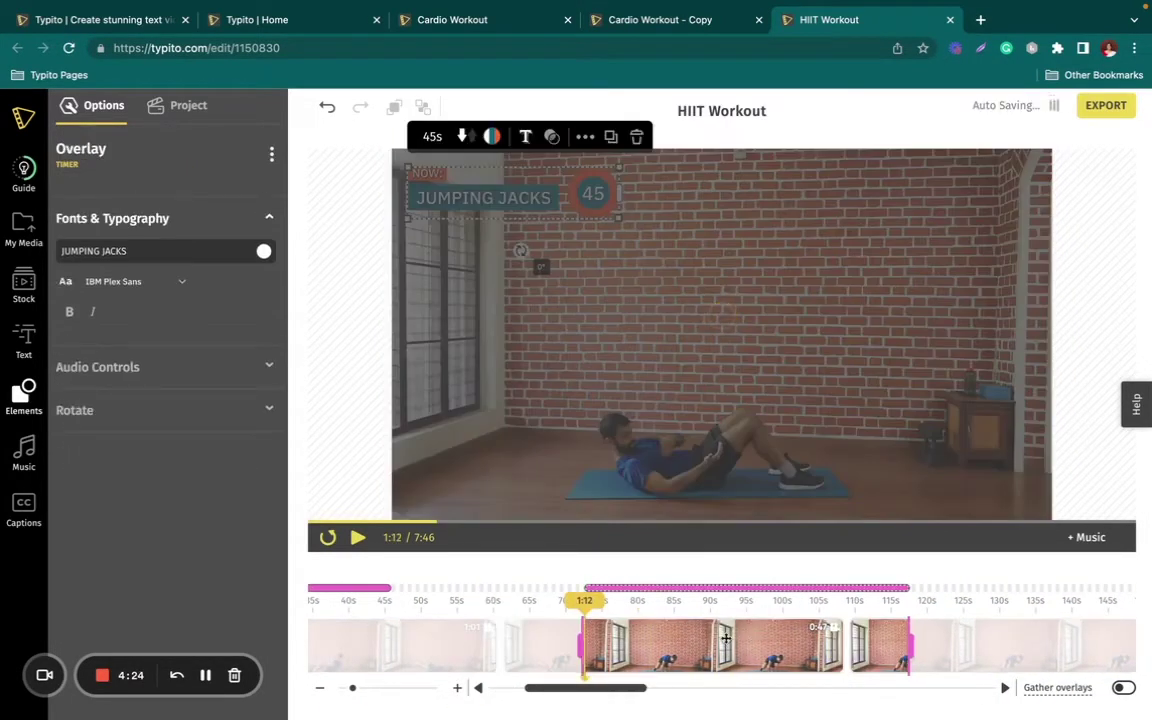
{"action": "left_click_drag", "start_coordinate": [725, 638], "coordinate": [683, 638]}
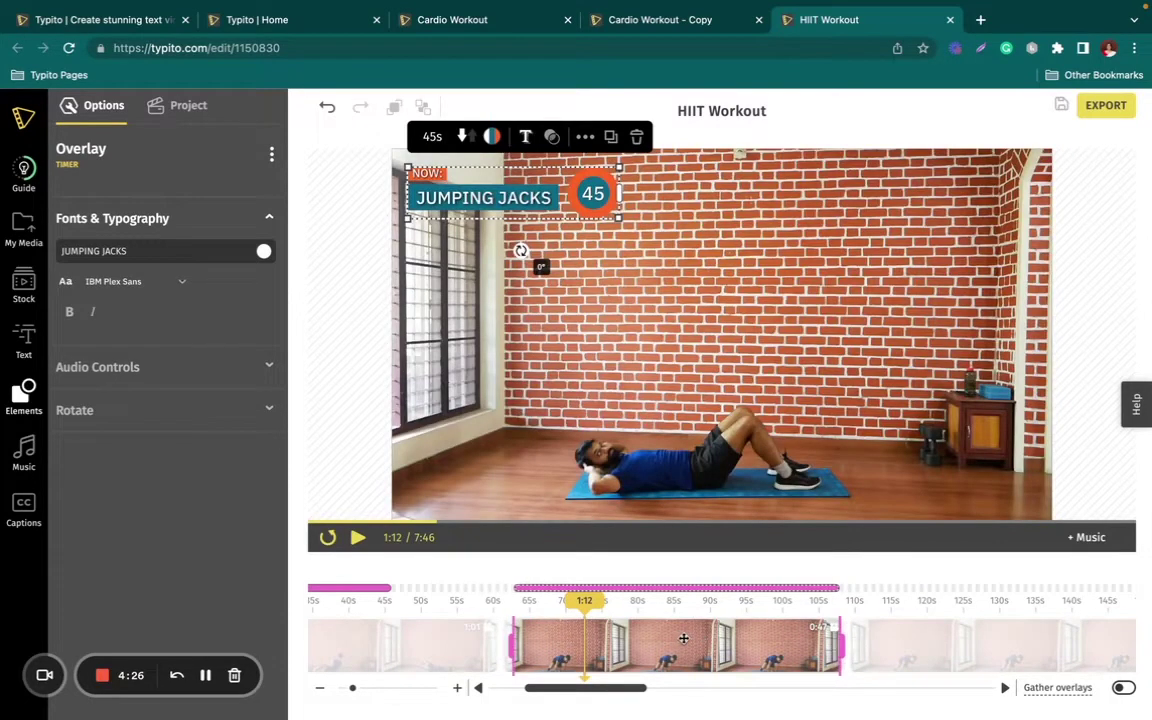
{"action": "left_click", "coordinate": [880, 408]}
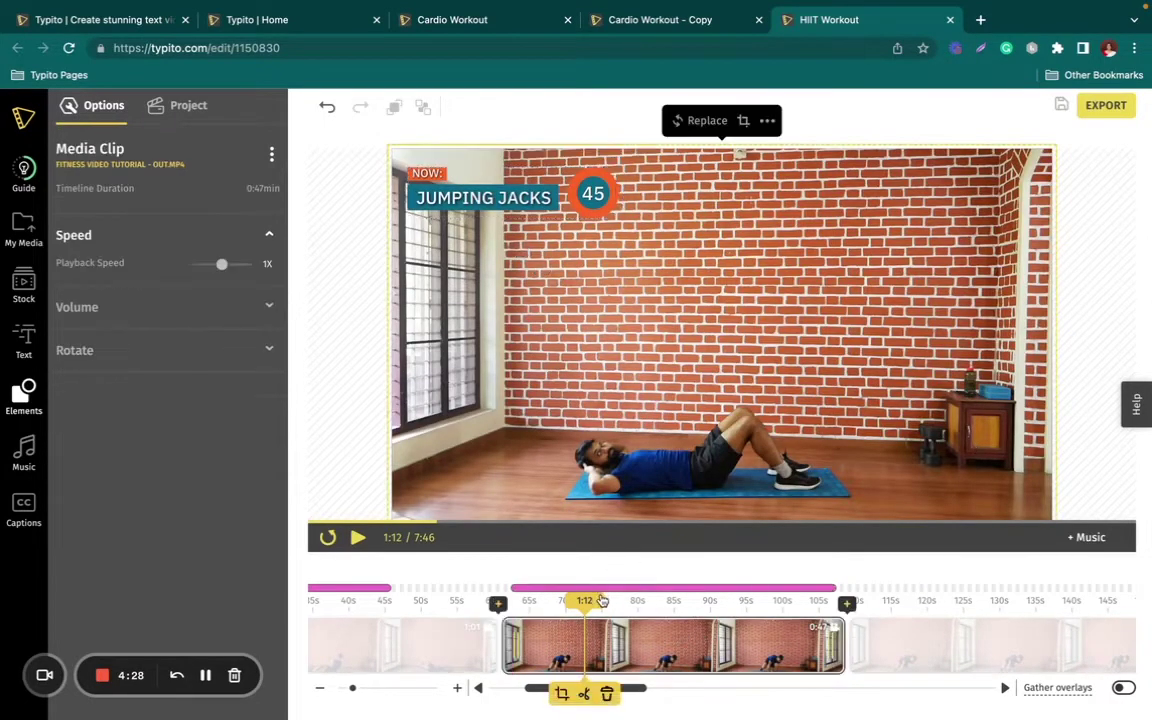
{"action": "left_click", "coordinate": [600, 592]}
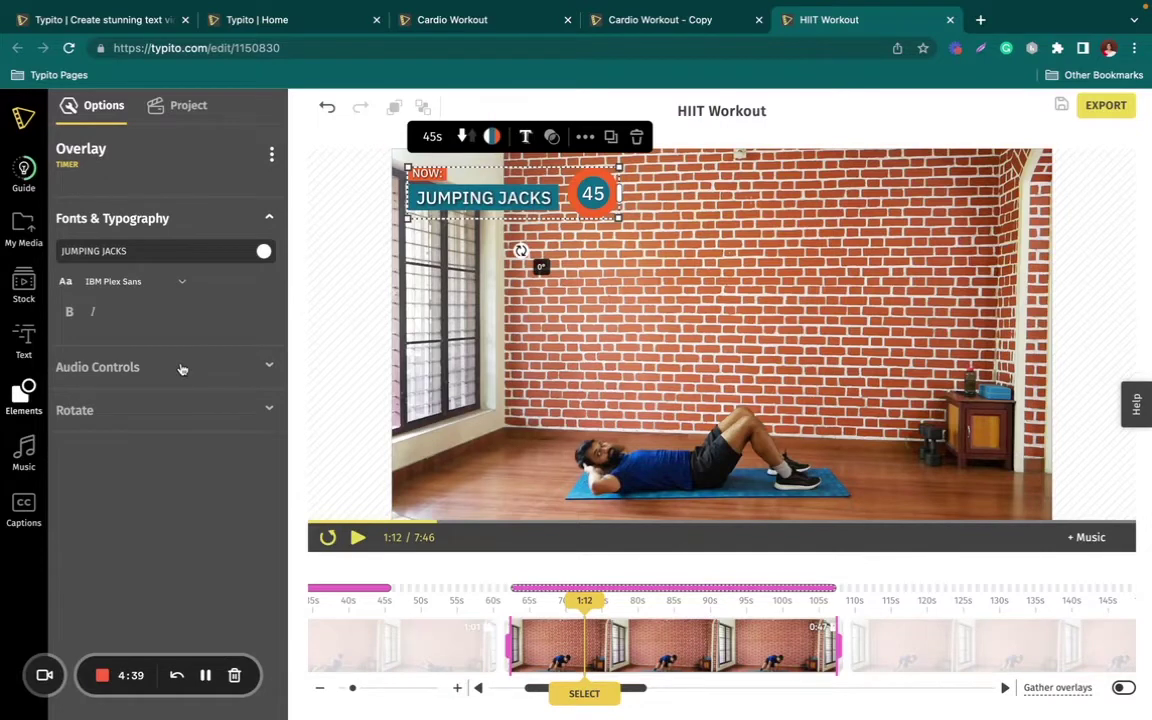
{"action": "left_click", "coordinate": [182, 370]}
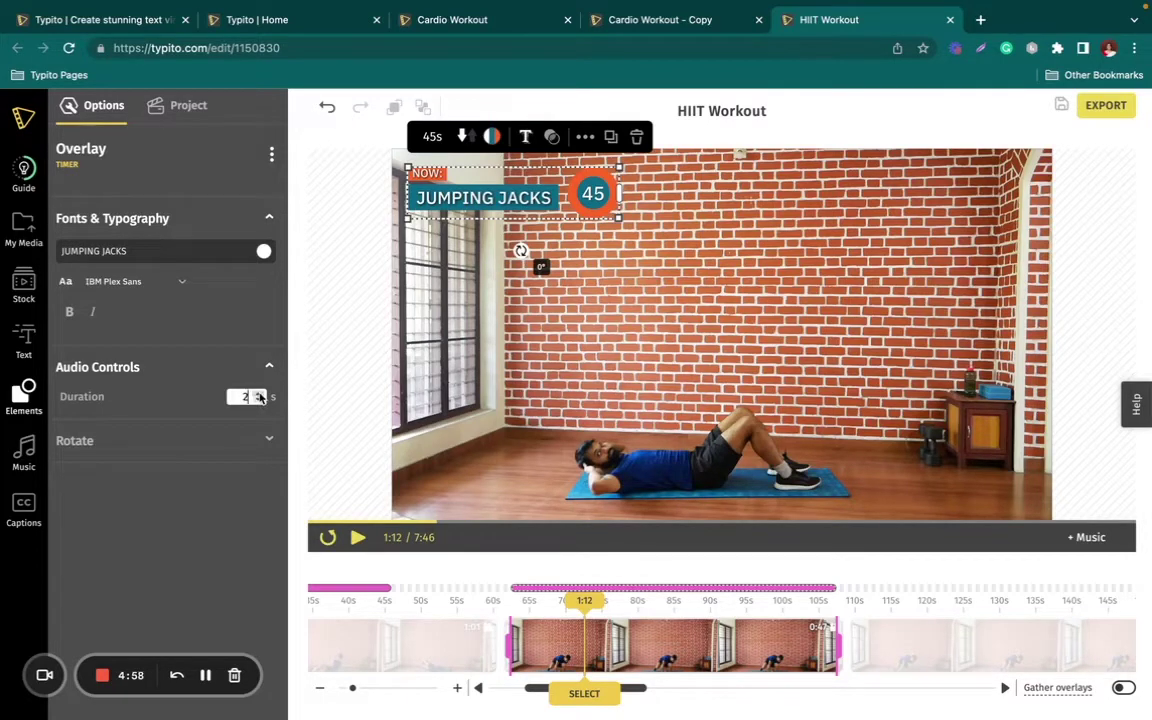
- Preview the finished HIIT Workout video, then bring up the Begin Export confirmation
{"action": "left_click", "coordinate": [766, 574]}
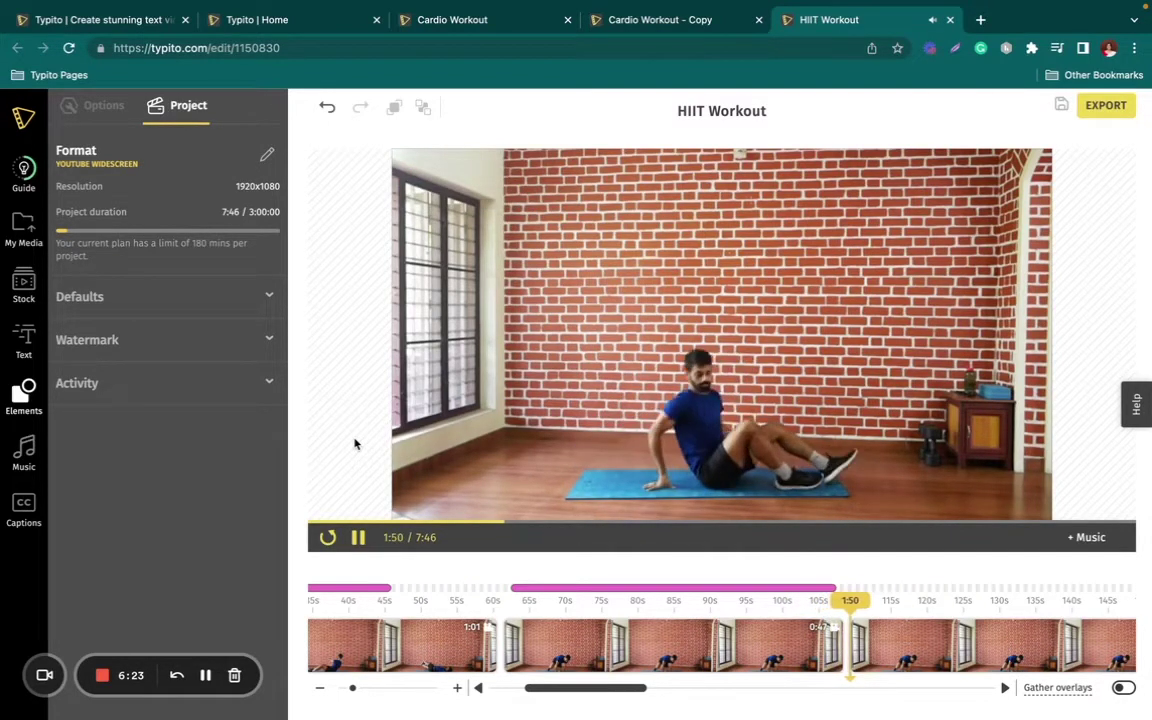
{"action": "left_click", "coordinate": [357, 538]}
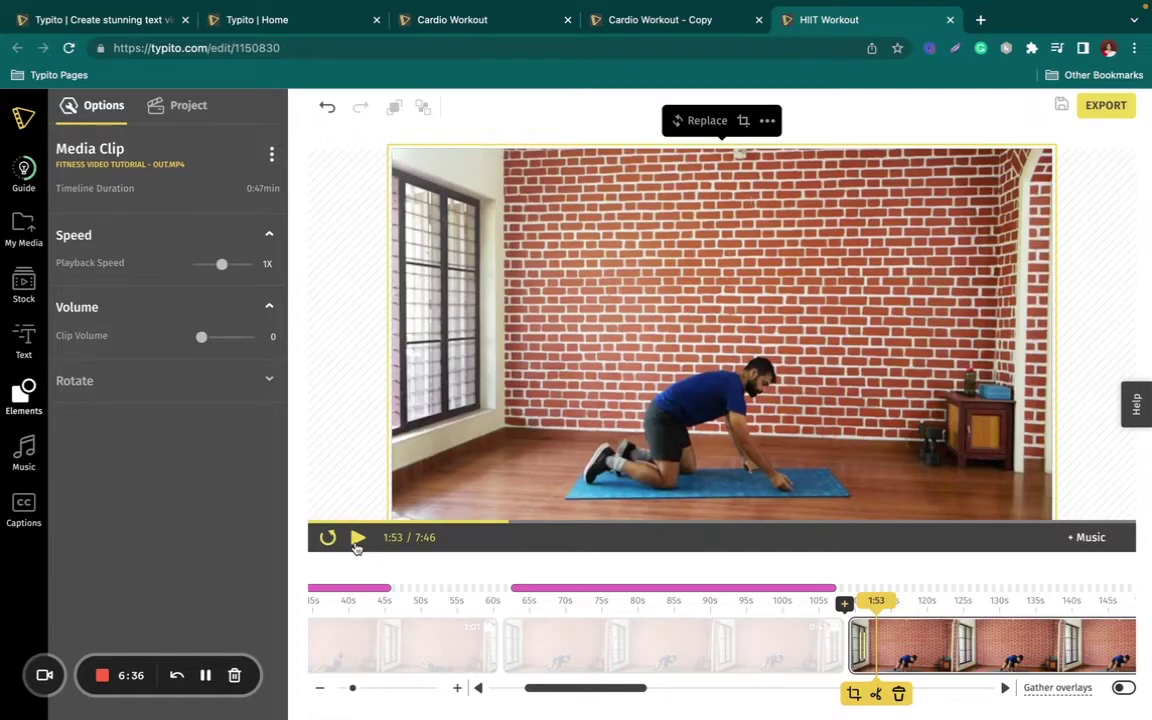
{"action": "left_click", "coordinate": [1098, 106]}
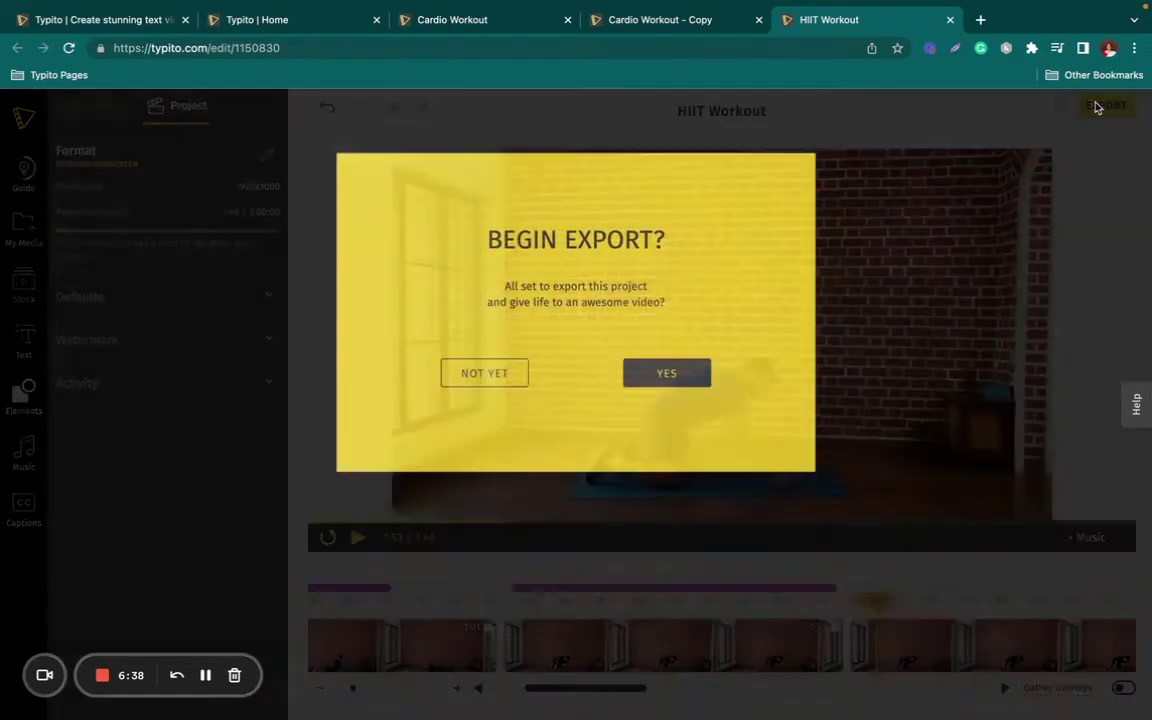